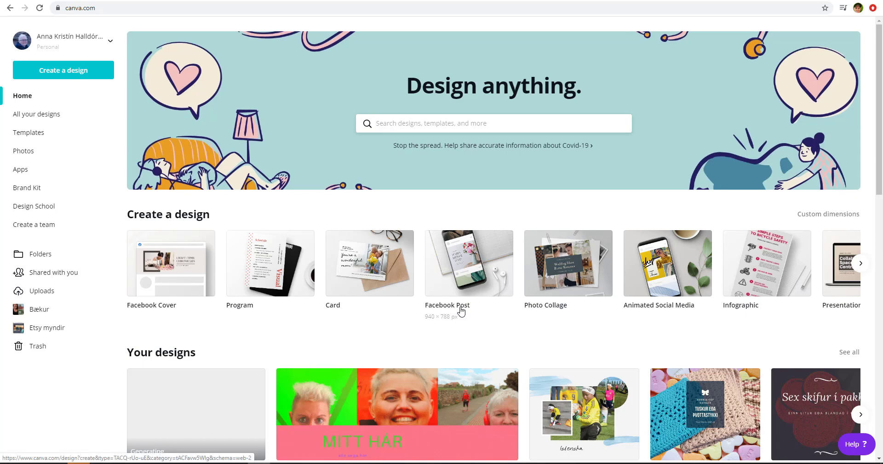
Step: Create a Facebook Post design and apply the black "Join us for a ride!" template with the bicycle photo
{"action": "left_click", "coordinate": [462, 311]}
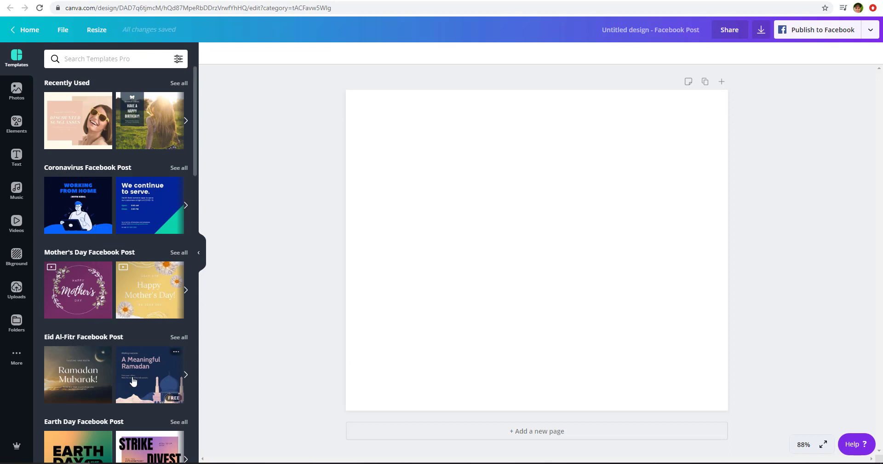
{"action": "scroll", "coordinate": [74, 341], "scroll_direction": "down", "scroll_amount": 3}
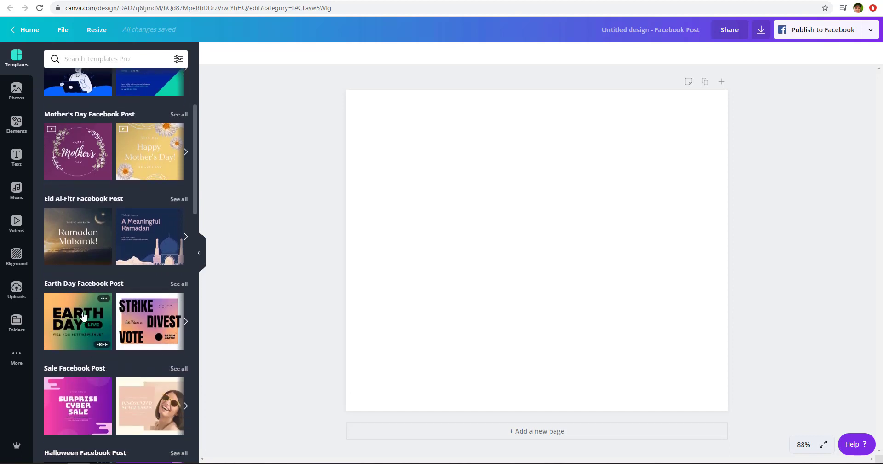
{"action": "scroll", "coordinate": [85, 349], "scroll_direction": "down", "scroll_amount": 4}
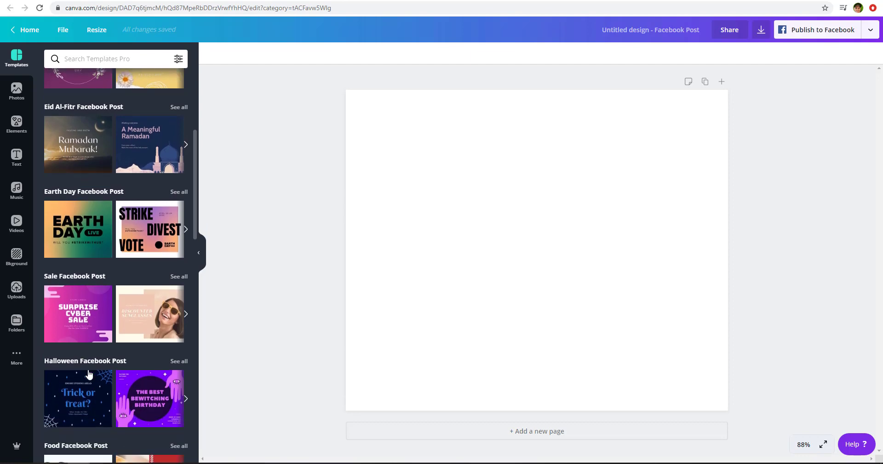
{"action": "scroll", "coordinate": [89, 370], "scroll_direction": "down", "scroll_amount": 8}
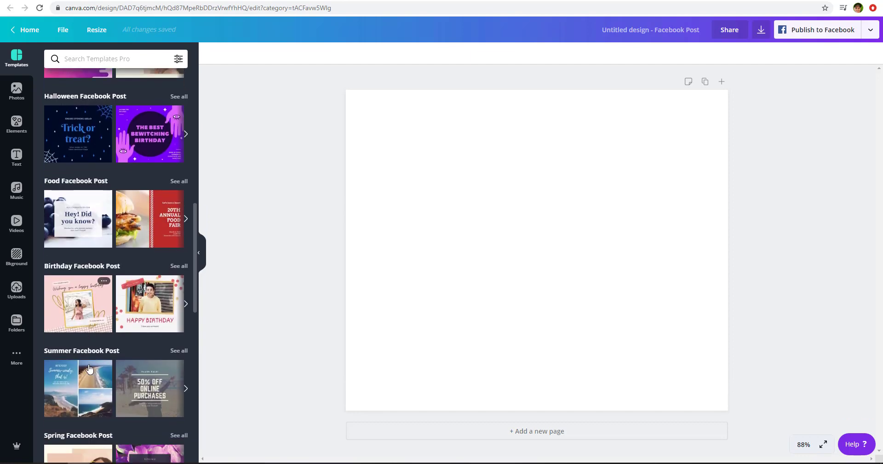
{"action": "scroll", "coordinate": [89, 368], "scroll_direction": "down", "scroll_amount": 7}
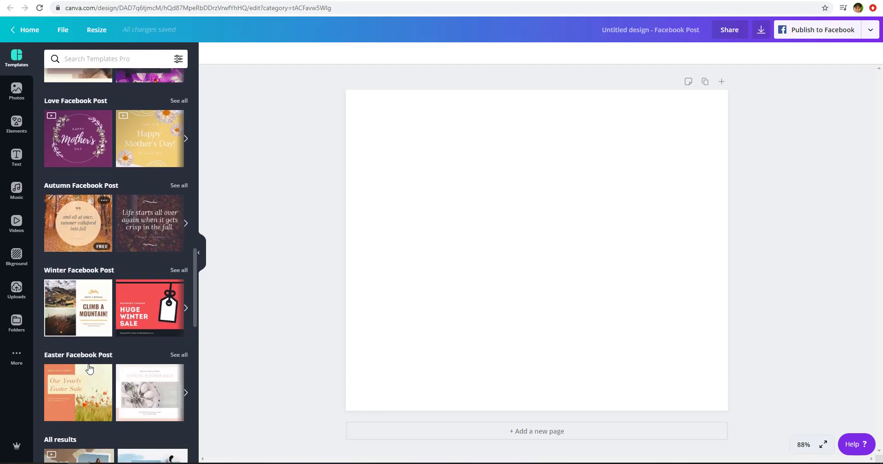
{"action": "scroll", "coordinate": [89, 368], "scroll_direction": "down", "scroll_amount": 3}
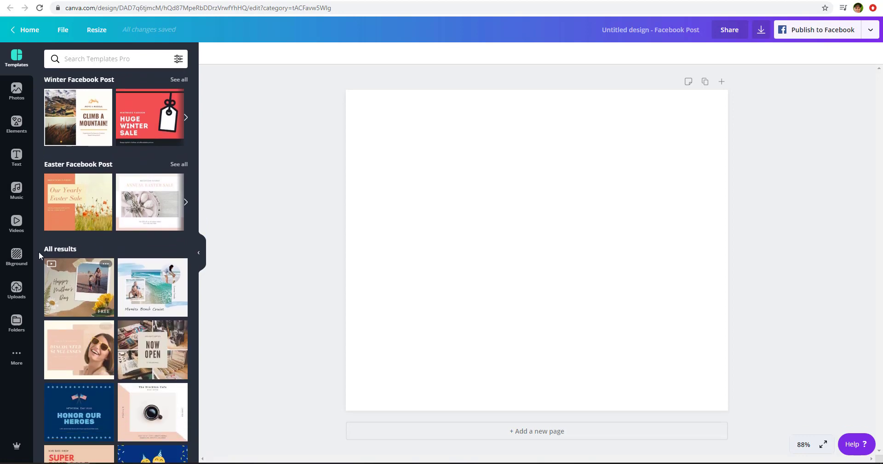
{"action": "scroll", "coordinate": [132, 322], "scroll_direction": "down", "scroll_amount": 3}
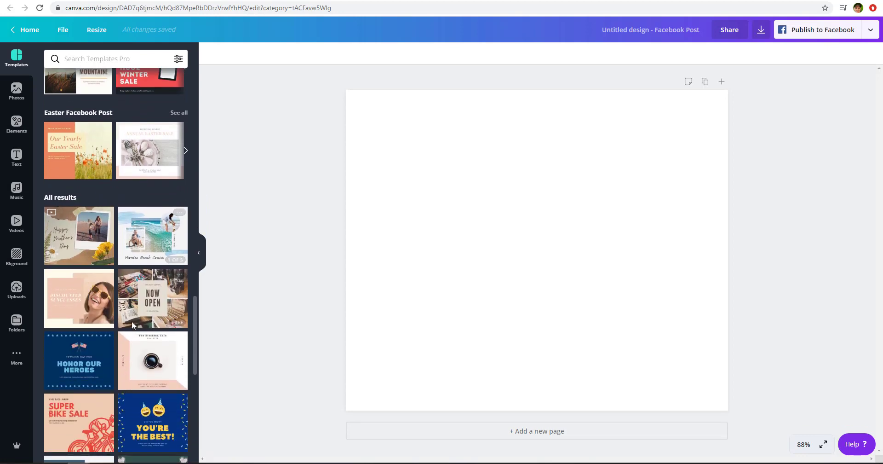
{"action": "scroll", "coordinate": [132, 331], "scroll_direction": "down", "scroll_amount": 10}
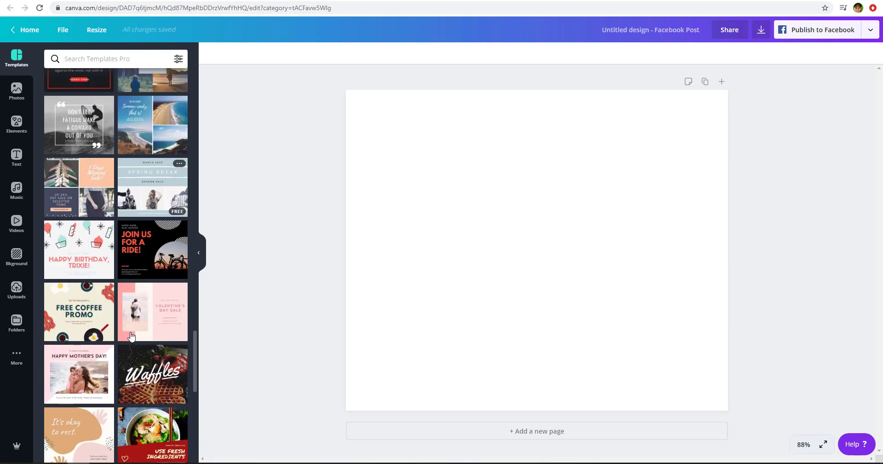
{"action": "scroll", "coordinate": [132, 335], "scroll_direction": "up", "scroll_amount": 4}
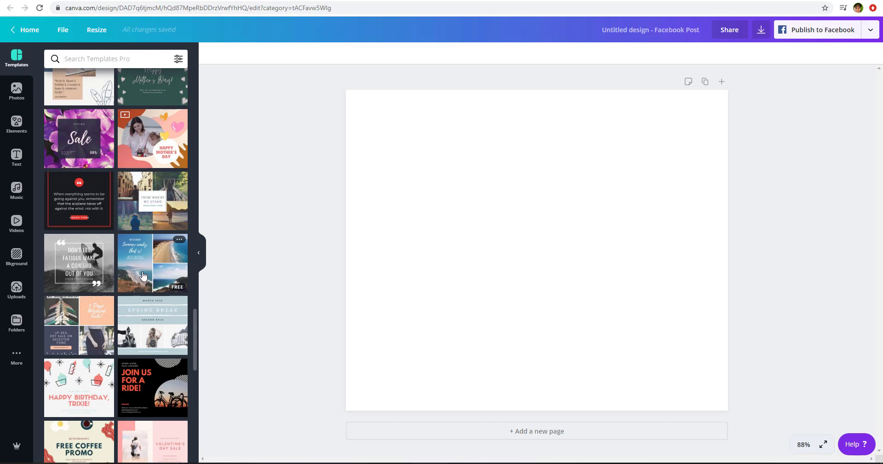
{"action": "left_click", "coordinate": [150, 391]}
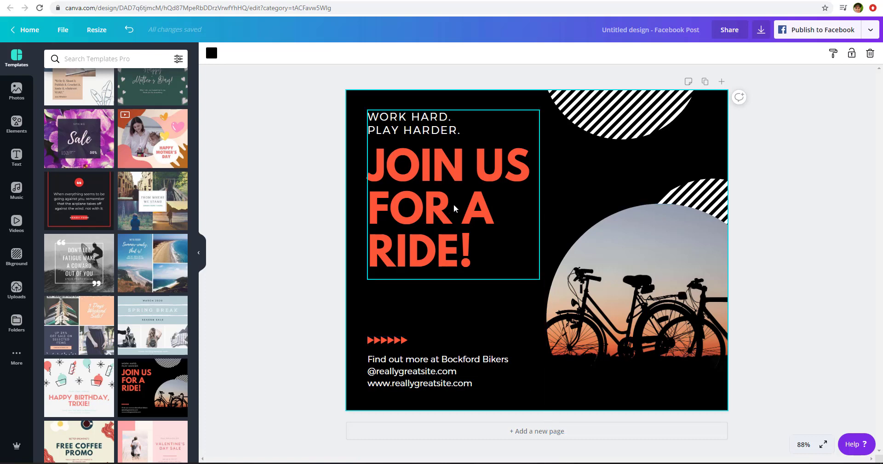
Step: Search the photo library for "free bike" and browse the pictures as possible replacements for the bicycle photo
{"action": "left_click", "coordinate": [602, 341]}
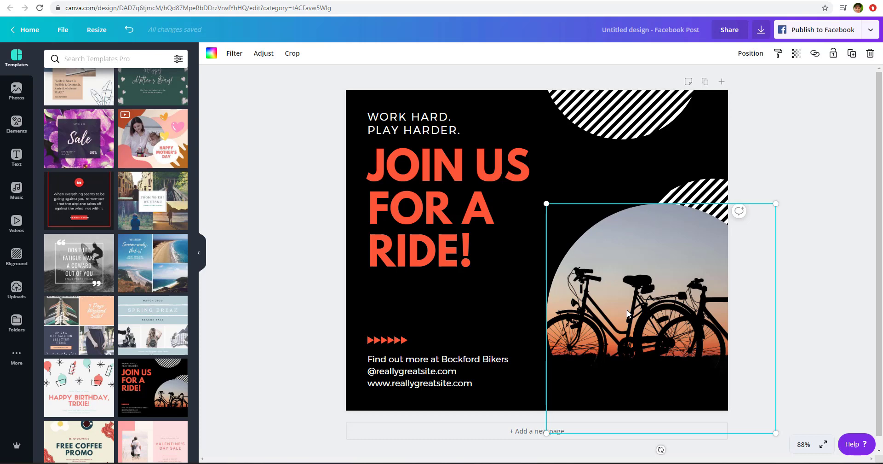
{"action": "left_click", "coordinate": [17, 92]}
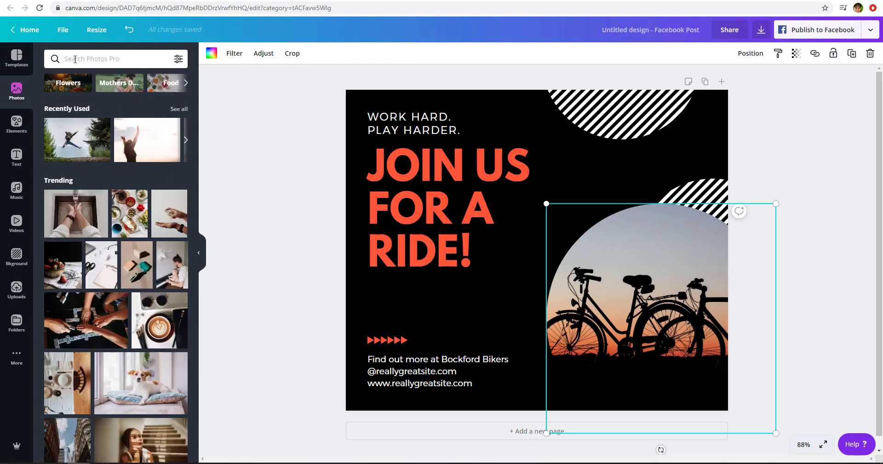
{"action": "type", "text": "fre"}
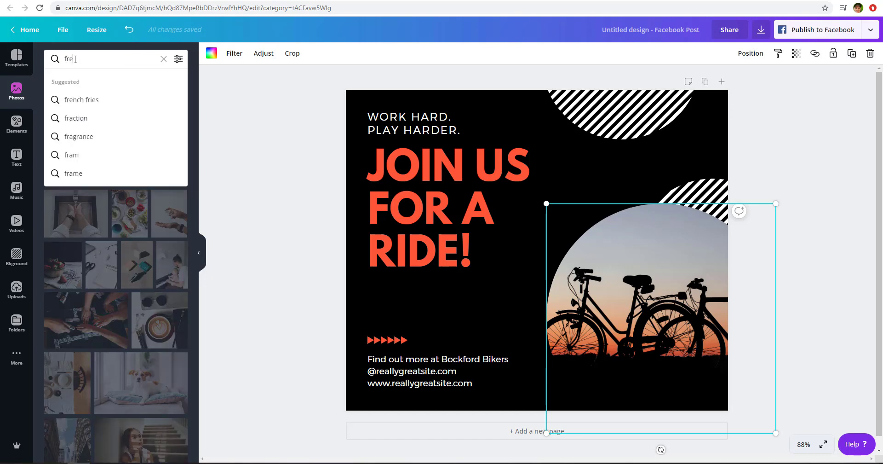
{"action": "type", "text": "e bike"}
{"action": "key", "text": "Return"}
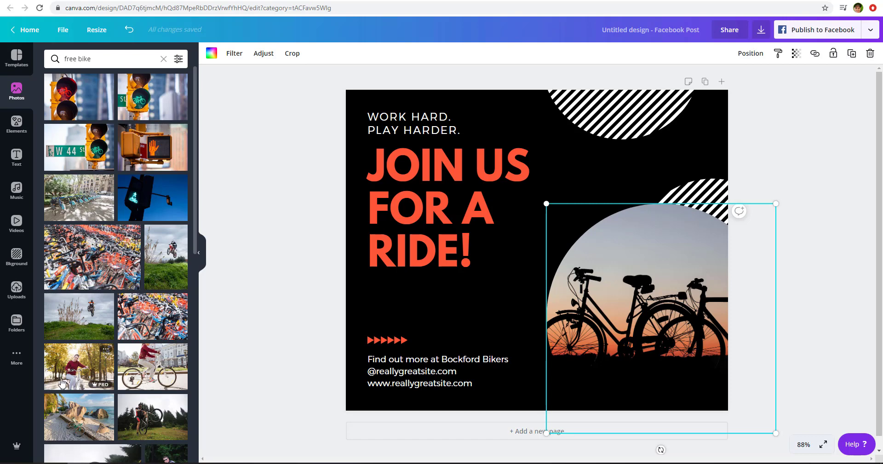
{"action": "scroll", "coordinate": [70, 326], "scroll_direction": "down", "scroll_amount": 2}
{"action": "scroll", "coordinate": [94, 405], "scroll_direction": "down", "scroll_amount": 2}
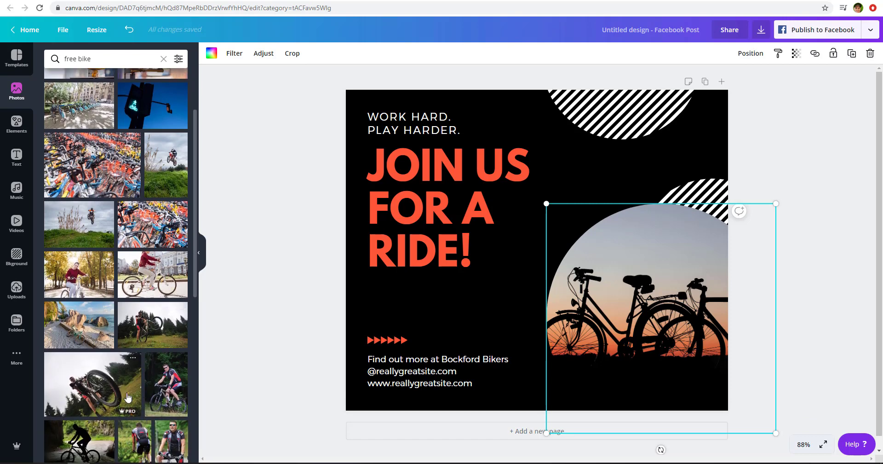
{"action": "scroll", "coordinate": [94, 413], "scroll_direction": "down", "scroll_amount": 1}
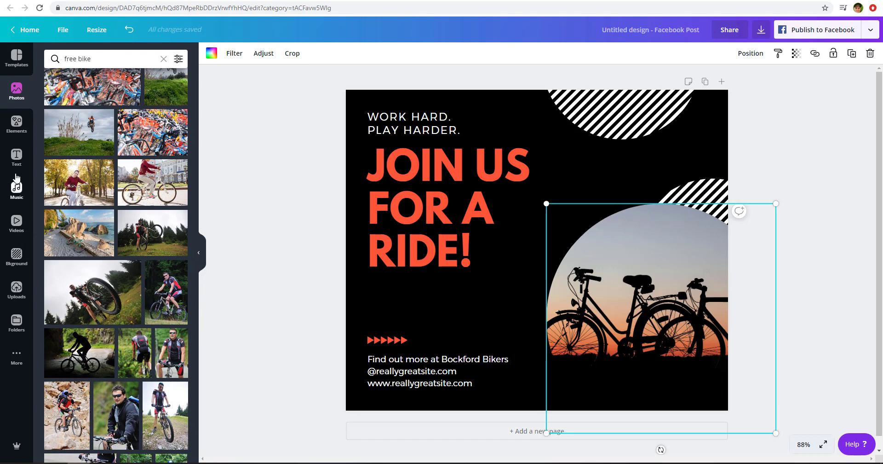
Step: Open the uploaded images and locate the photo of the orange dirt path through green fields
{"action": "left_click", "coordinate": [17, 293]}
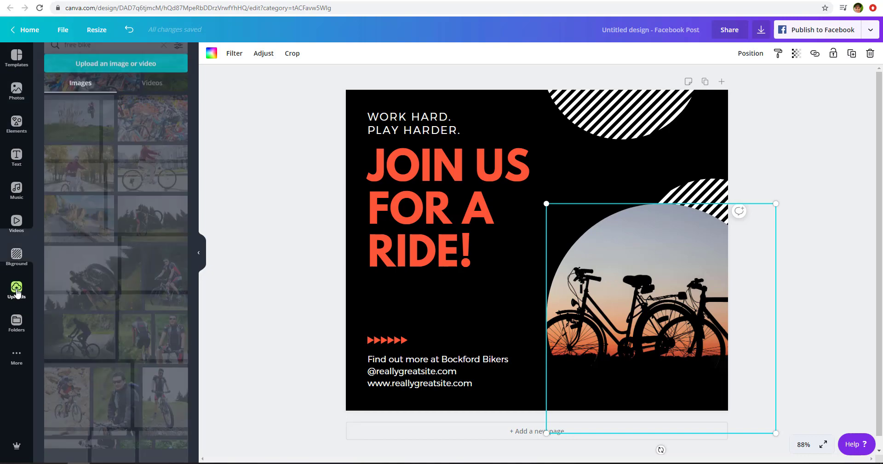
{"action": "scroll", "coordinate": [116, 257], "scroll_direction": "down", "scroll_amount": 5}
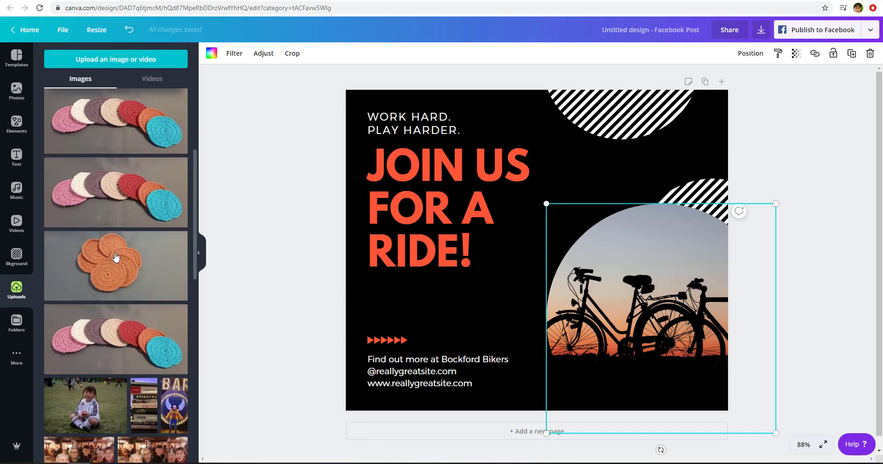
{"action": "scroll", "coordinate": [115, 259], "scroll_direction": "down", "scroll_amount": 10}
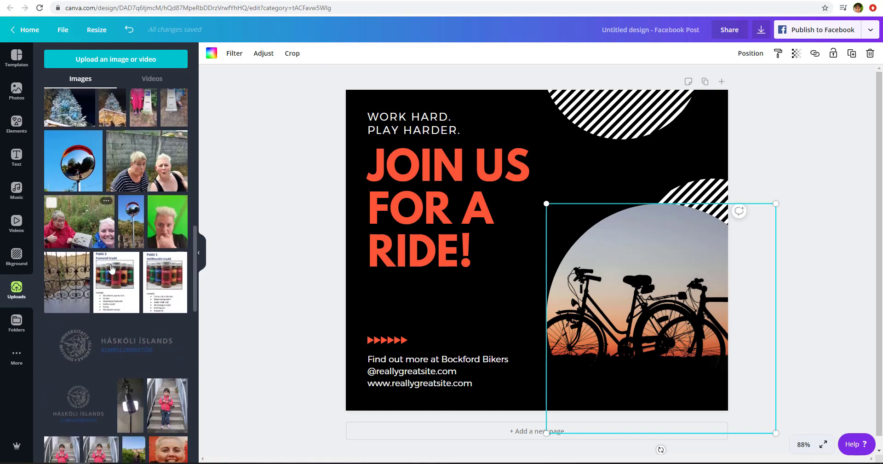
{"action": "scroll", "coordinate": [111, 271], "scroll_direction": "down", "scroll_amount": 15}
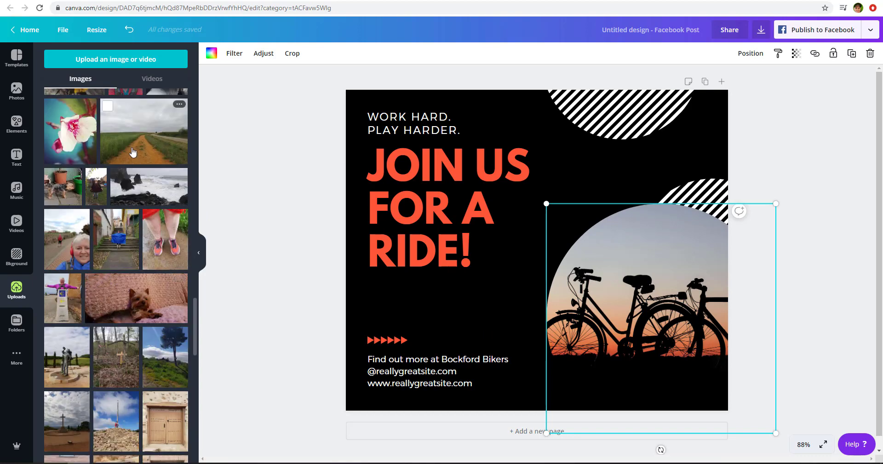
Step: Try adding the uploaded dirt path photo to the page as a separate image, and undo the placement
{"action": "left_click", "coordinate": [132, 150]}
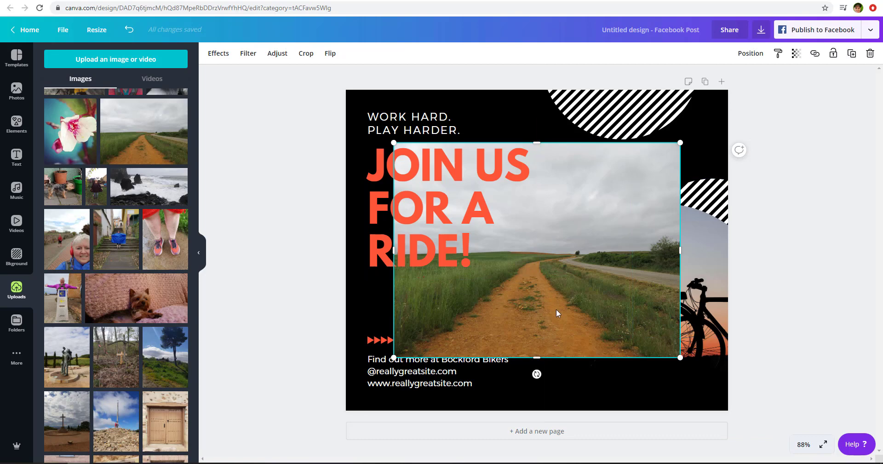
{"action": "left_click", "coordinate": [129, 29]}
{"action": "left_click", "coordinate": [648, 305]}
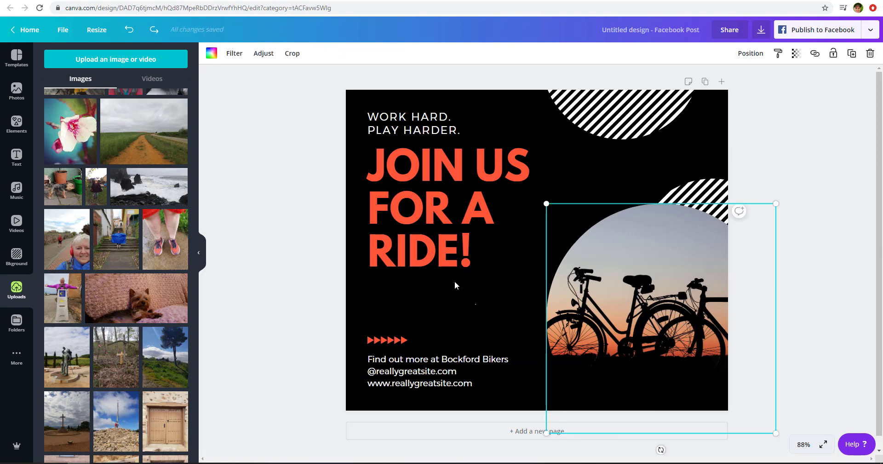
{"action": "left_click", "coordinate": [441, 222]}
{"action": "left_click", "coordinate": [446, 373]}
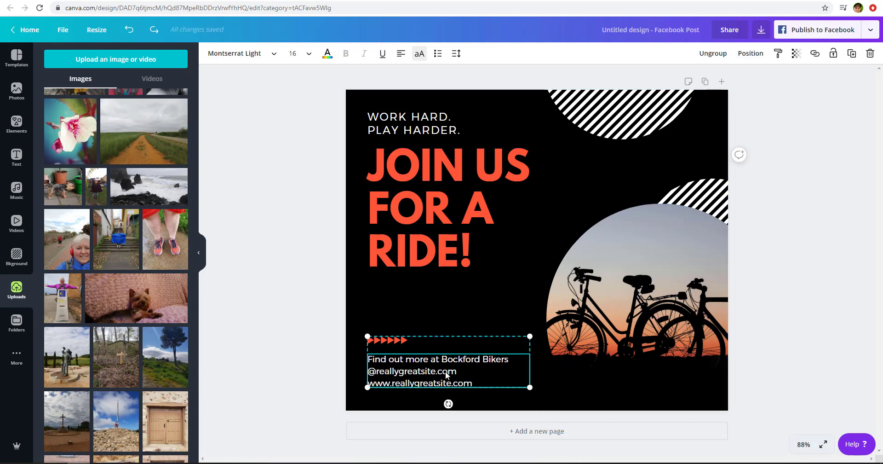
{"action": "left_click", "coordinate": [647, 304]}
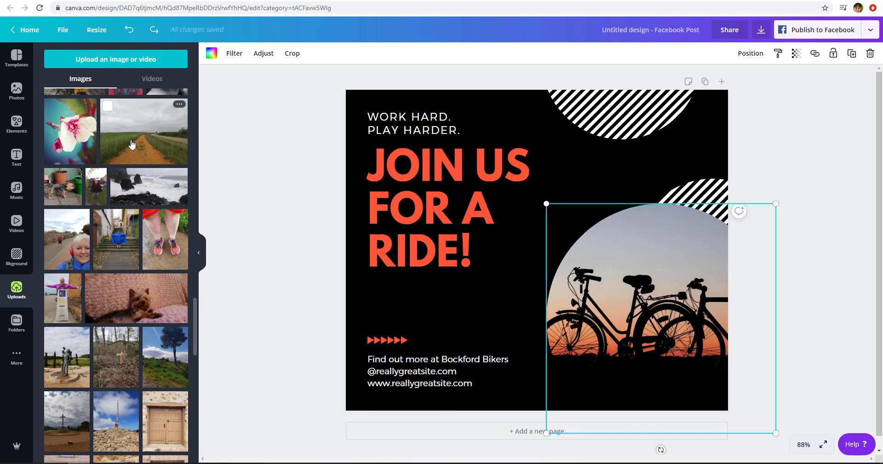
Step: Replace the bicycle photo in the circular frame with the uploaded dirt path photo and shift it slightly left within the crop
{"action": "left_click_drag", "start_coordinate": [132, 144], "coordinate": [576, 258]}
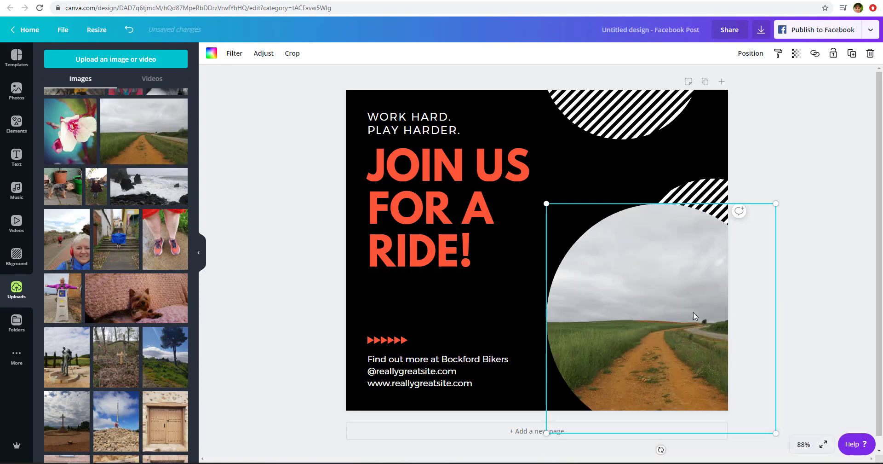
{"action": "double_click", "coordinate": [636, 348]}
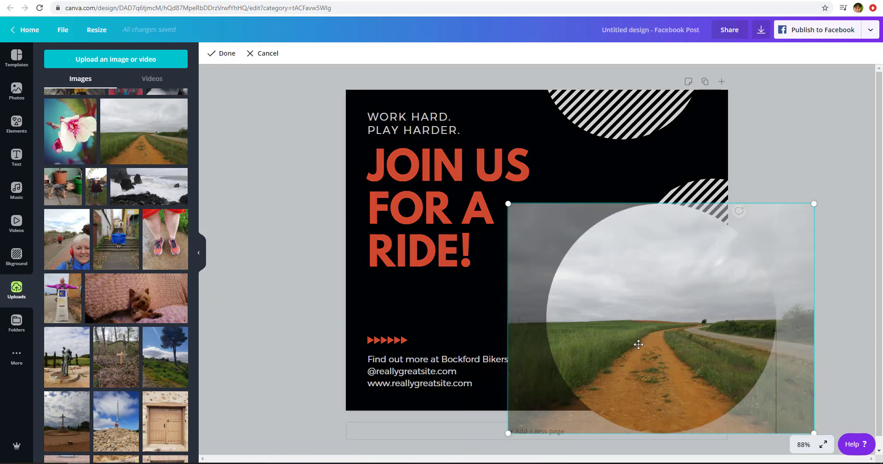
{"action": "left_click_drag", "start_coordinate": [639, 344], "coordinate": [601, 335]}
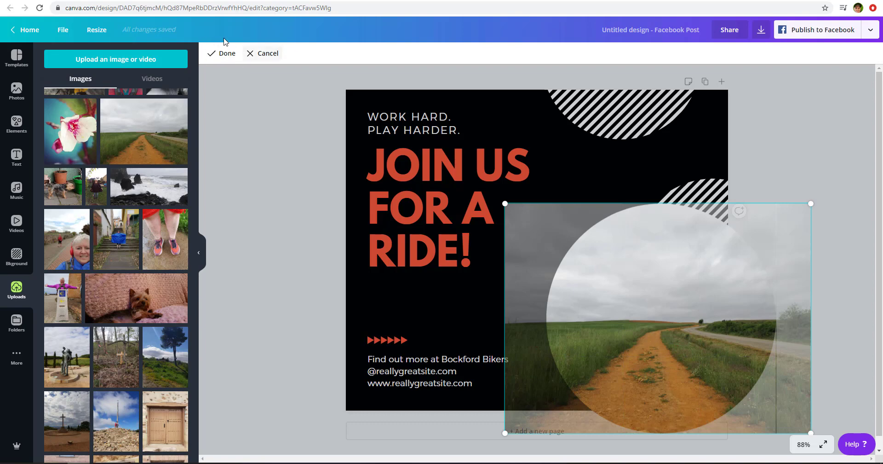
{"action": "left_click", "coordinate": [225, 54]}
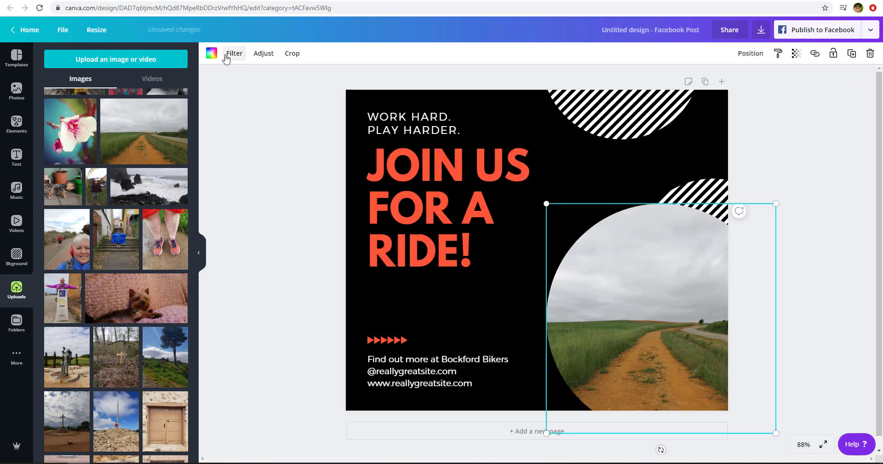
Step: Replace the small "Work hard. Play harder." text above the headline with "ALLIR ÚT AÐ LABBA"
{"action": "left_click", "coordinate": [413, 171]}
{"action": "left_click", "coordinate": [419, 133]}
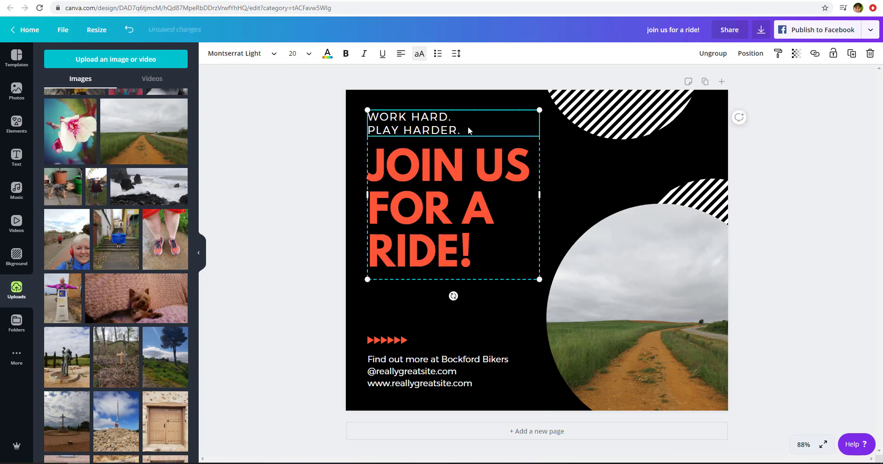
{"action": "double_click", "coordinate": [417, 130]}
{"action": "left_click_drag", "start_coordinate": [464, 130], "coordinate": [369, 121]}
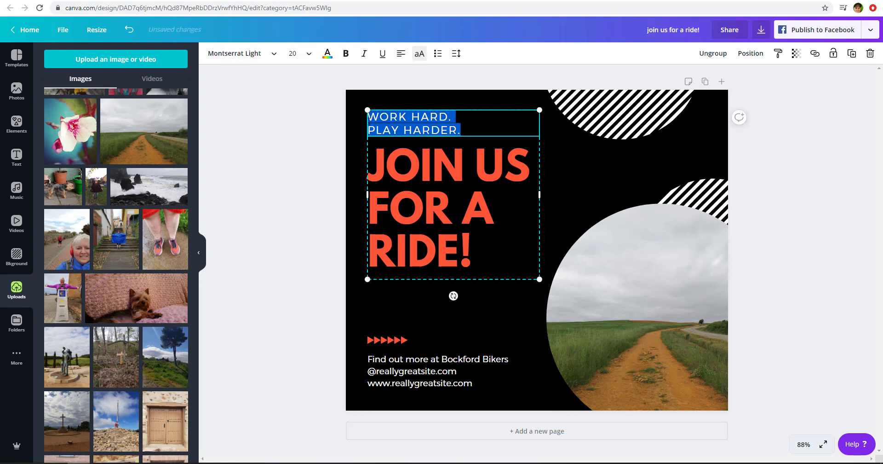
{"action": "type", "text": "ALLIR ÚT"}
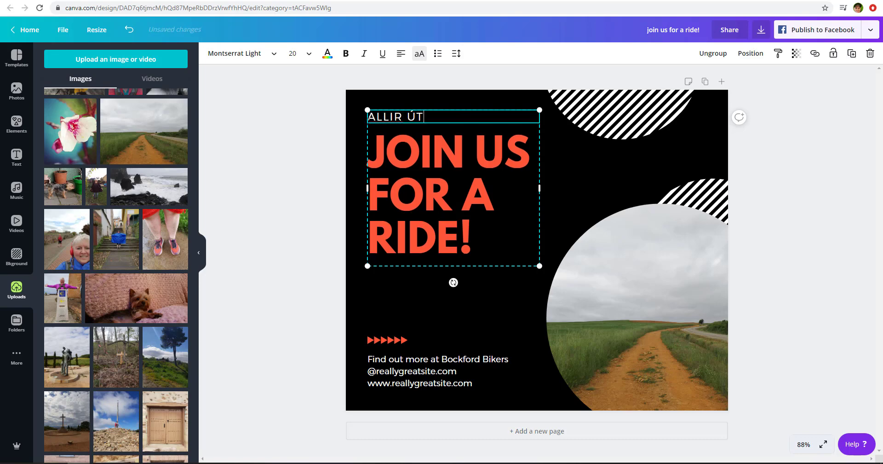
{"action": "type", "text": " AÐ LABBA"}
Step: Replace the large "JOIN US FOR A RIDE!" headline with "FINNA STÍG"
{"action": "left_click", "coordinate": [462, 227]}
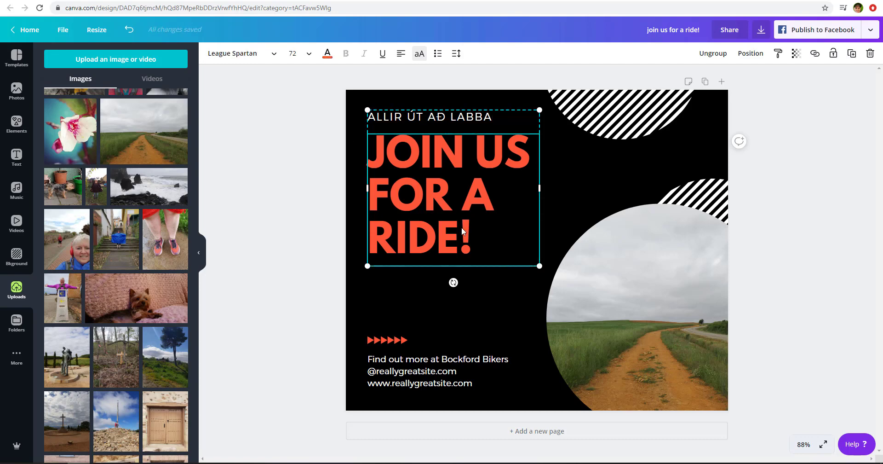
{"action": "left_click_drag", "start_coordinate": [473, 251], "coordinate": [372, 155]}
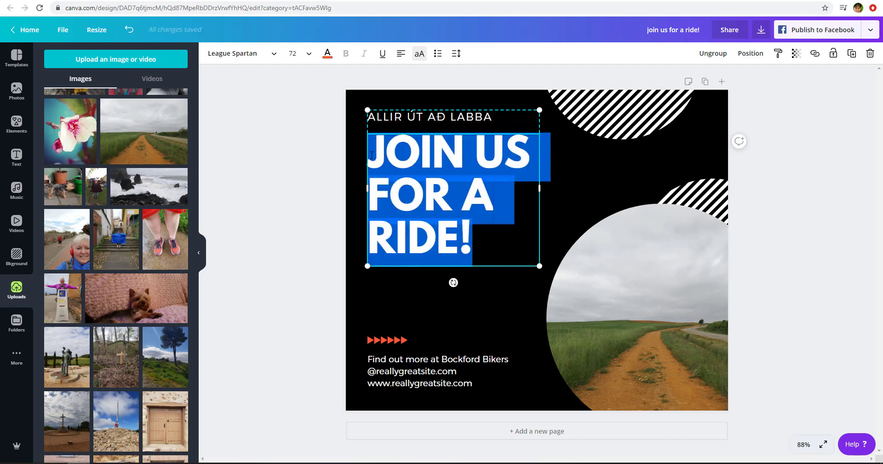
{"action": "type", "text": "FINNA S"}
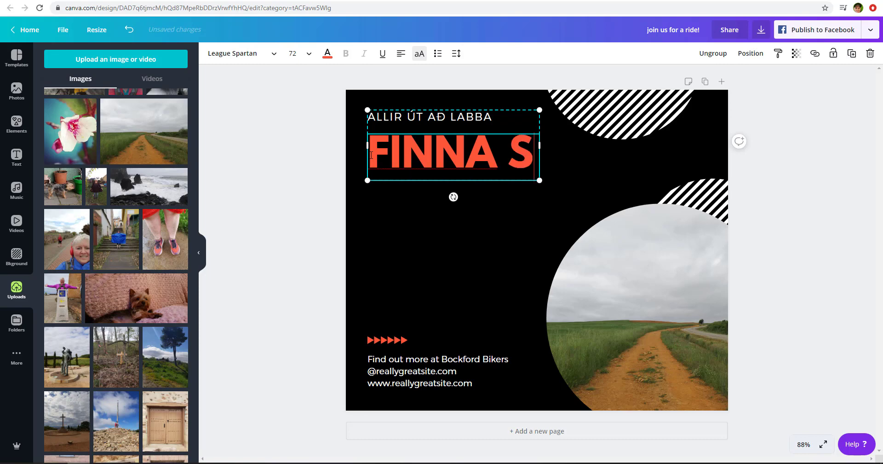
{"action": "type", "text": "TÍG"}
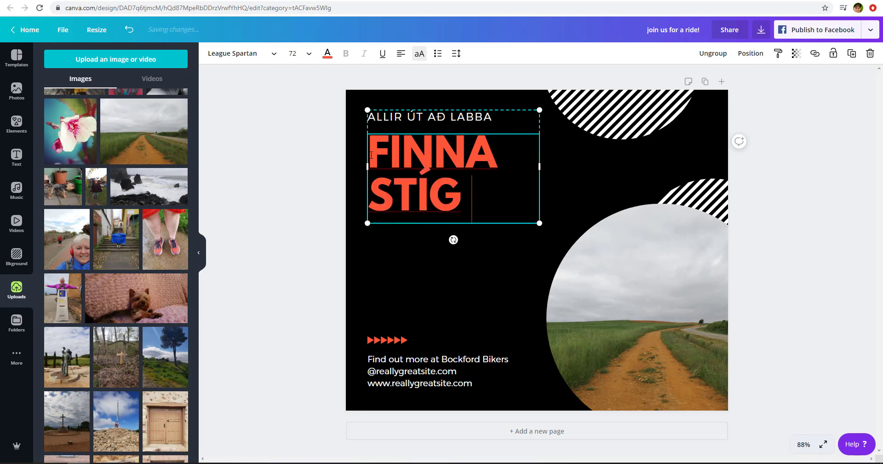
Step: Try to clear the three lines of contact text below the row of arrows
{"action": "left_click", "coordinate": [415, 370]}
{"action": "left_click_drag", "start_coordinate": [473, 383], "coordinate": [368, 358]}
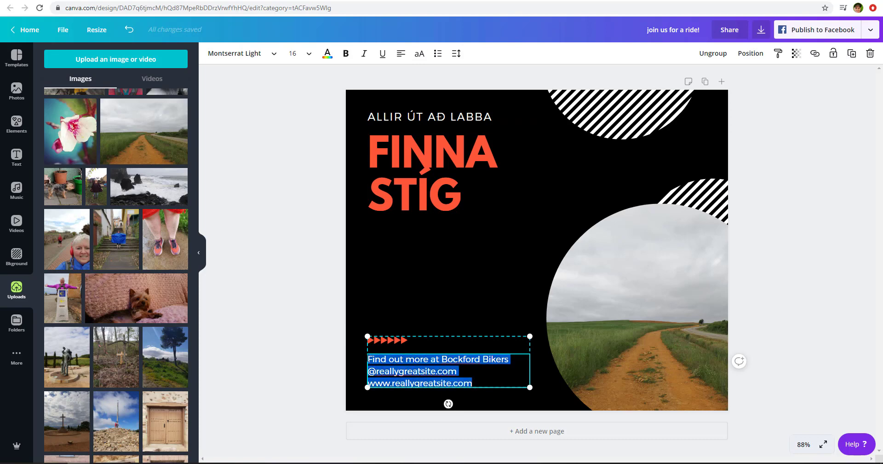
{"action": "left_click", "coordinate": [363, 355]}
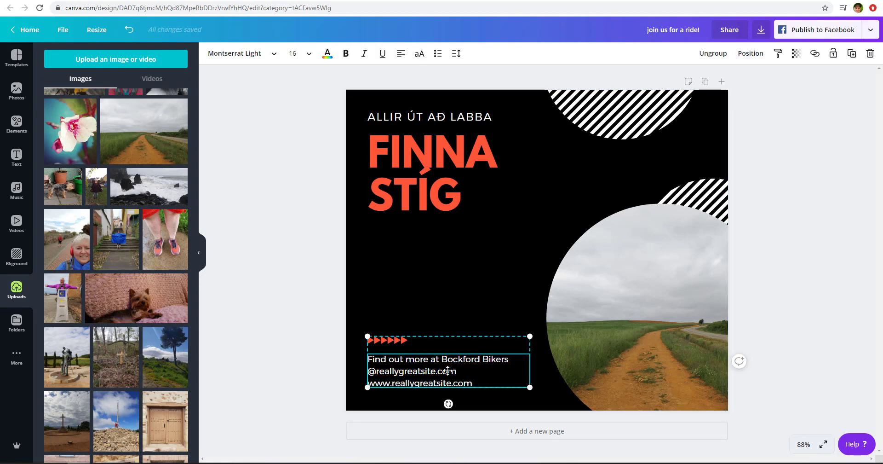
{"action": "mouse_move", "coordinate": [486, 380]}
{"action": "left_mouse_down"}
{"action": "mouse_move", "coordinate": [389, 353]}
{"action": "mouse_move", "coordinate": [491, 382]}
{"action": "mouse_move", "coordinate": [485, 393]}
{"action": "left_mouse_up"}
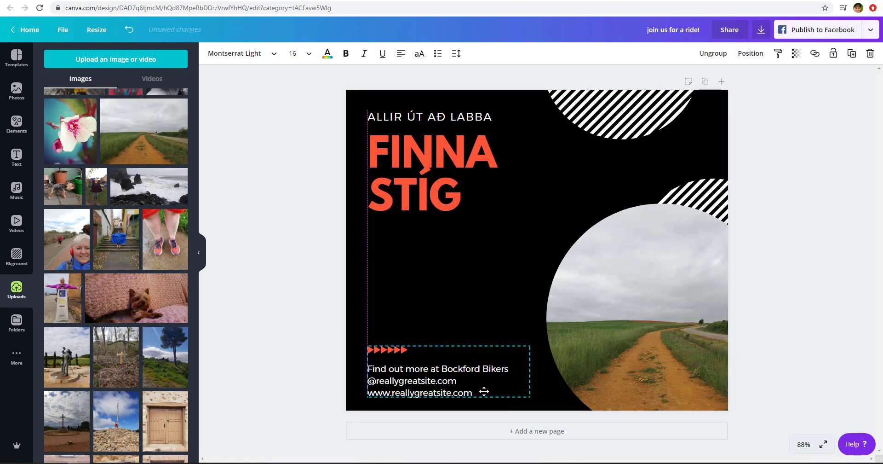
{"action": "double_click", "coordinate": [455, 380]}
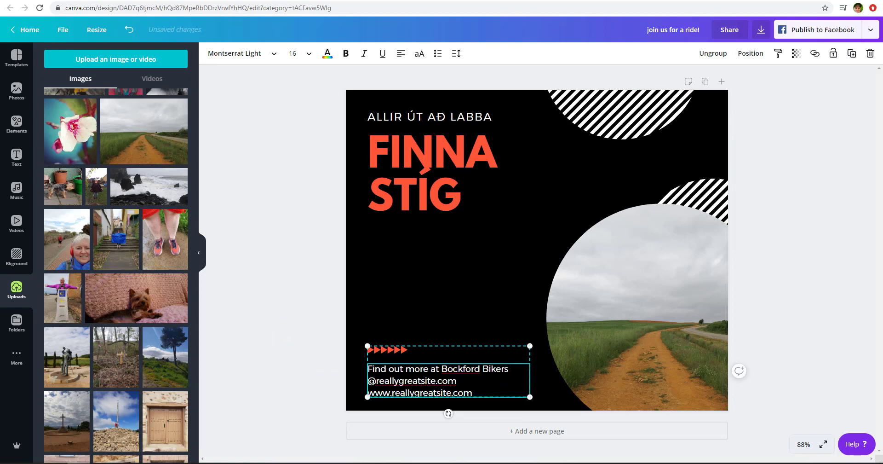
{"action": "key", "text": "Delete"}
{"action": "left_click_drag", "start_coordinate": [400, 392], "coordinate": [363, 367]}
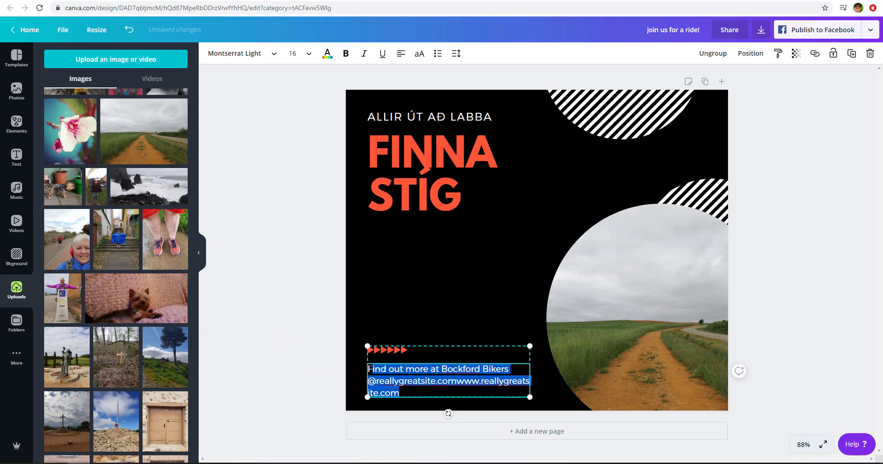
{"action": "left_click", "coordinate": [363, 367]}
{"action": "left_click", "coordinate": [413, 390]}
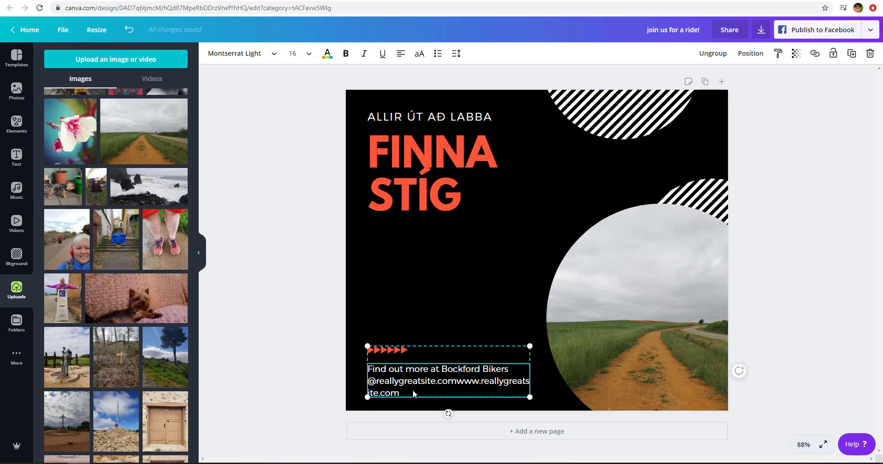
Step: Try repositioning the arrows and contact text group, and undo its moves and the deleted line break
{"action": "left_click_drag", "start_coordinate": [412, 389], "coordinate": [550, 277]}
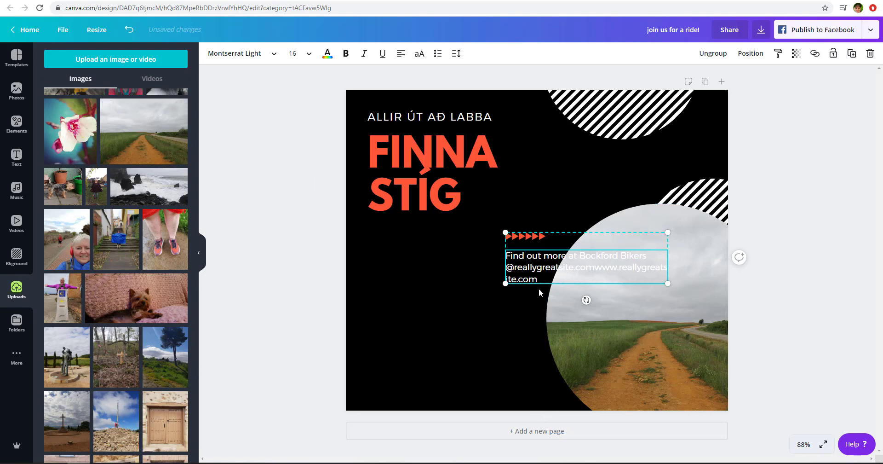
{"action": "left_click_drag", "start_coordinate": [571, 243], "coordinate": [390, 302]}
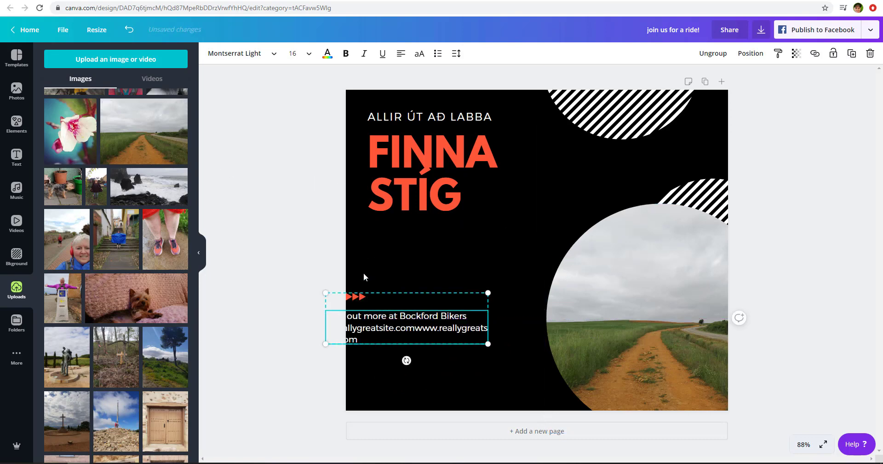
{"action": "left_click", "coordinate": [129, 30]}
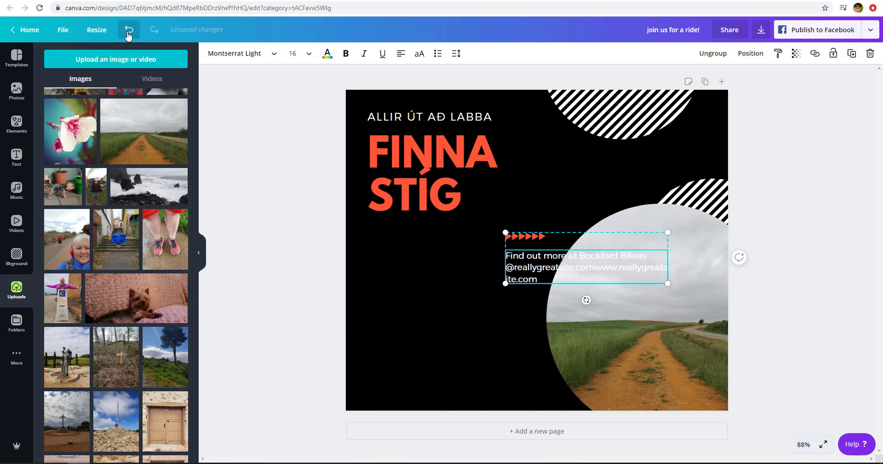
{"action": "left_click", "coordinate": [129, 30]}
{"action": "left_click", "coordinate": [129, 30]}
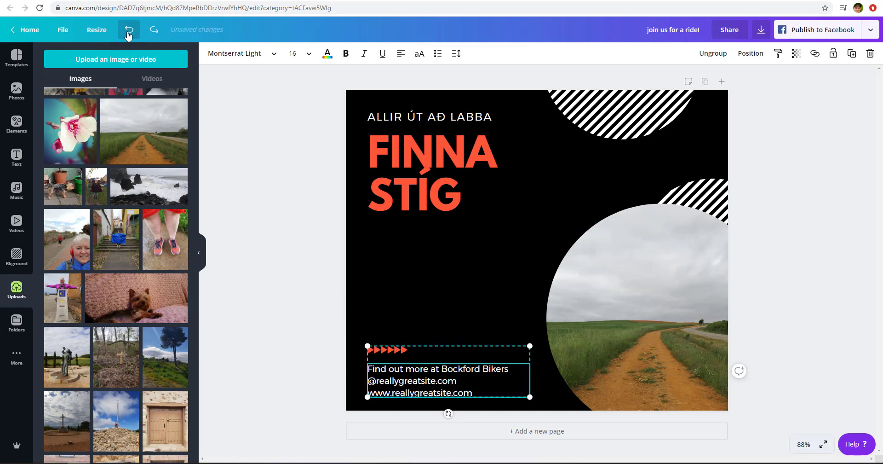
{"action": "left_click", "coordinate": [128, 31]}
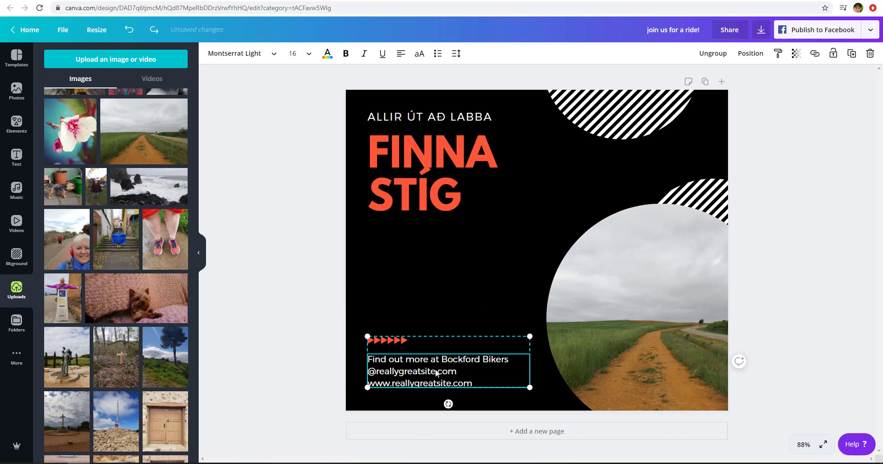
Step: Delete all three lines of contact text below the arrows, starting with "Find out more at Bockford Bikers"
{"action": "left_click_drag", "start_coordinate": [476, 383], "coordinate": [368, 359]}
{"action": "key", "text": "BackSpace"}
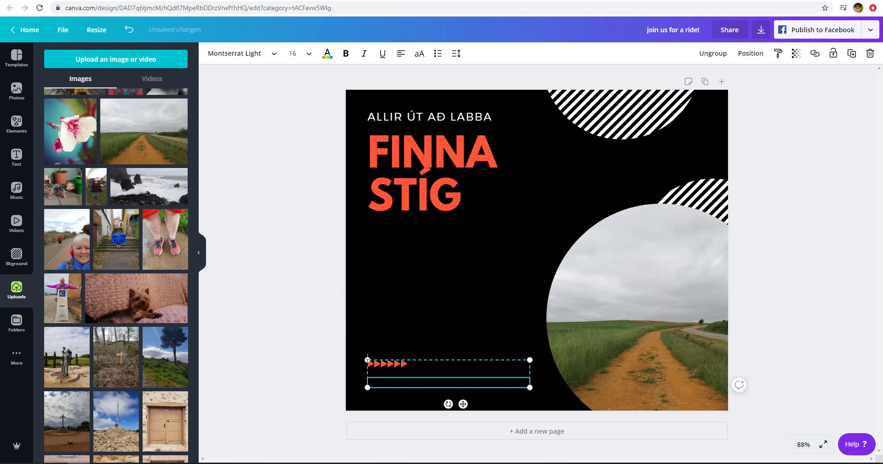
{"action": "left_click", "coordinate": [465, 299]}
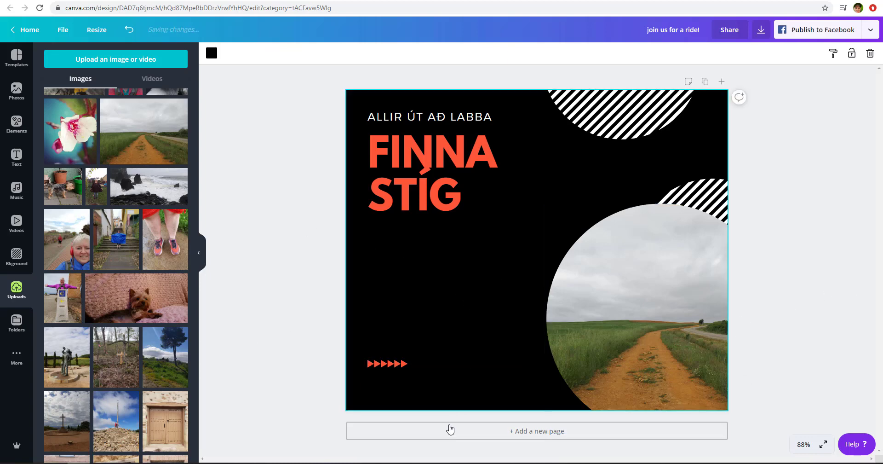
Step: Change the text colour of the "FINNA STÍG" headline to pink from the default colours
{"action": "left_click", "coordinate": [413, 156]}
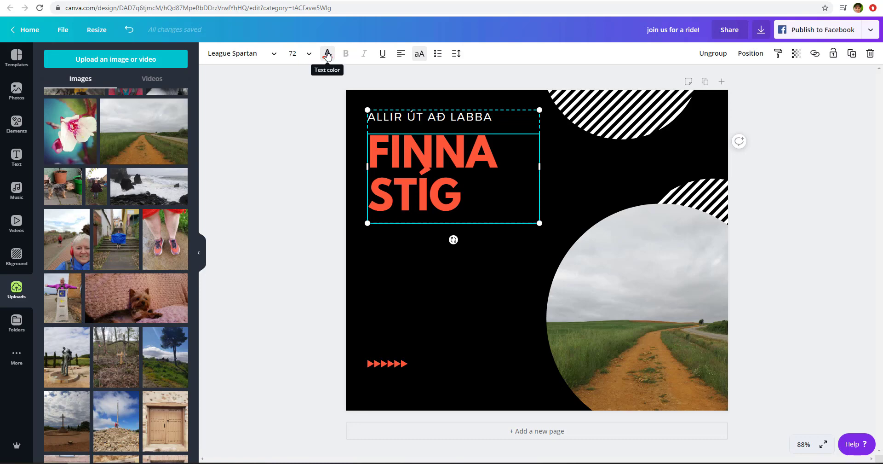
{"action": "double_click", "coordinate": [412, 160]}
{"action": "left_click_drag", "start_coordinate": [473, 198], "coordinate": [357, 160]}
{"action": "left_click", "coordinate": [328, 53]}
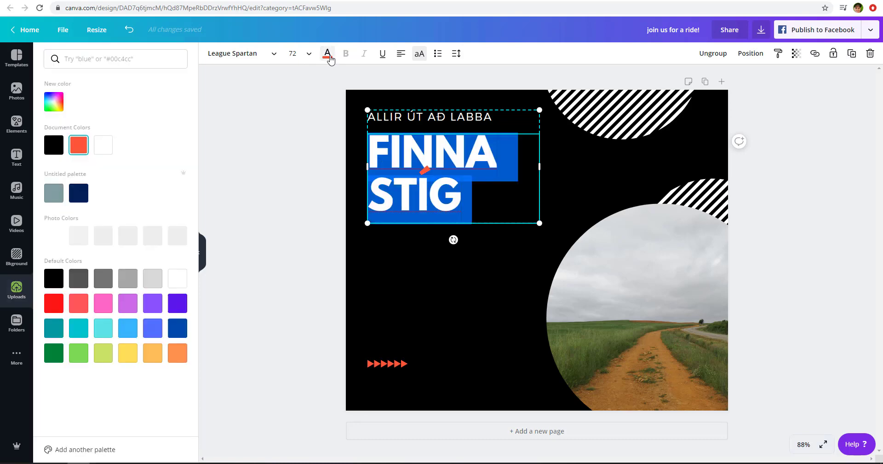
{"action": "left_click", "coordinate": [103, 304]}
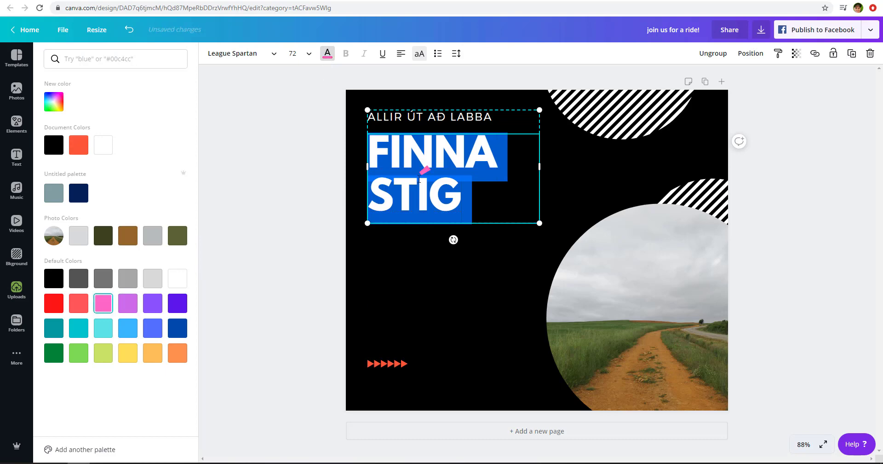
{"action": "left_click", "coordinate": [527, 201]}
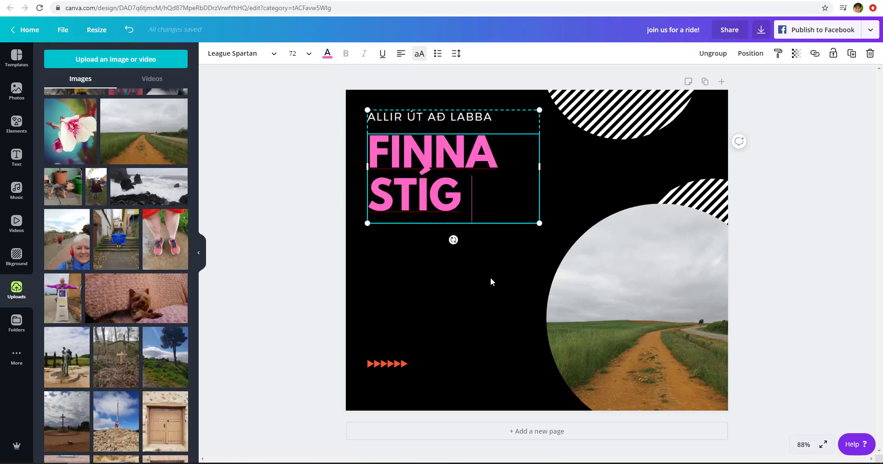
{"action": "left_click", "coordinate": [482, 286]}
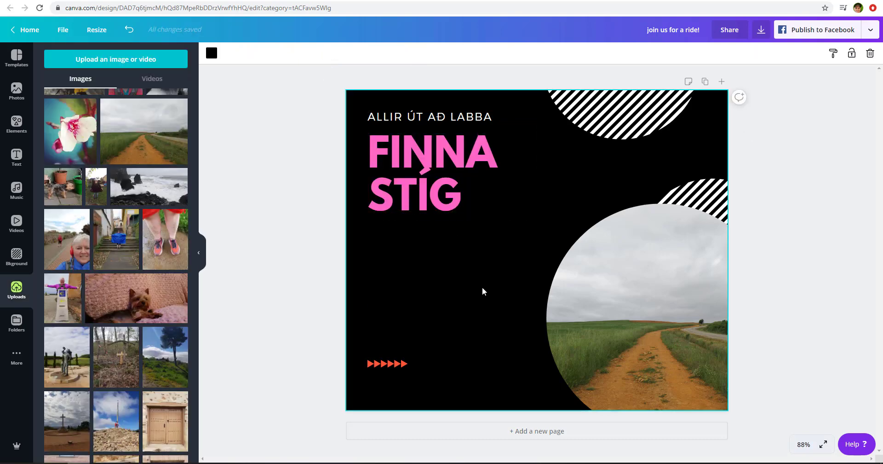
Step: Recolour the fourth small arrow in the row with the pink used for the headline
{"action": "left_click", "coordinate": [390, 366]}
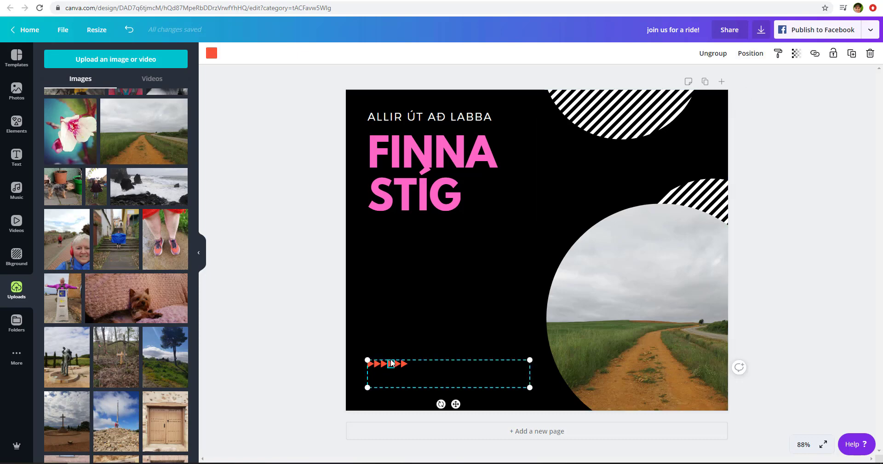
{"action": "left_click", "coordinate": [211, 53]}
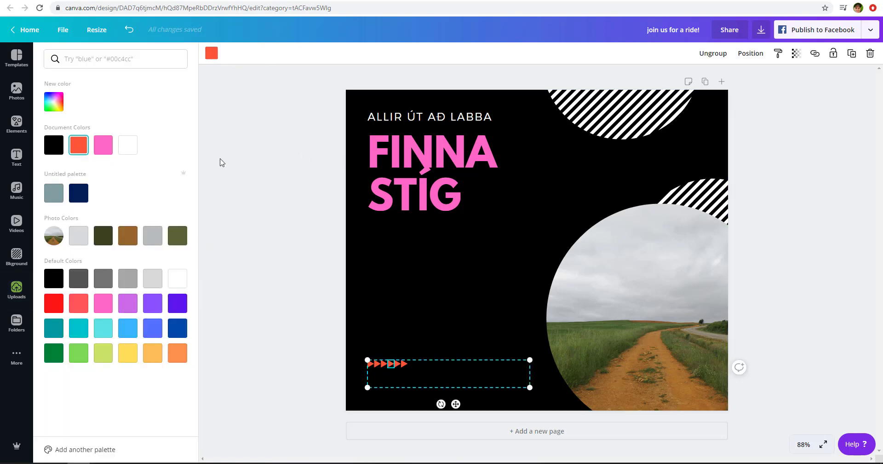
{"action": "left_click", "coordinate": [103, 145]}
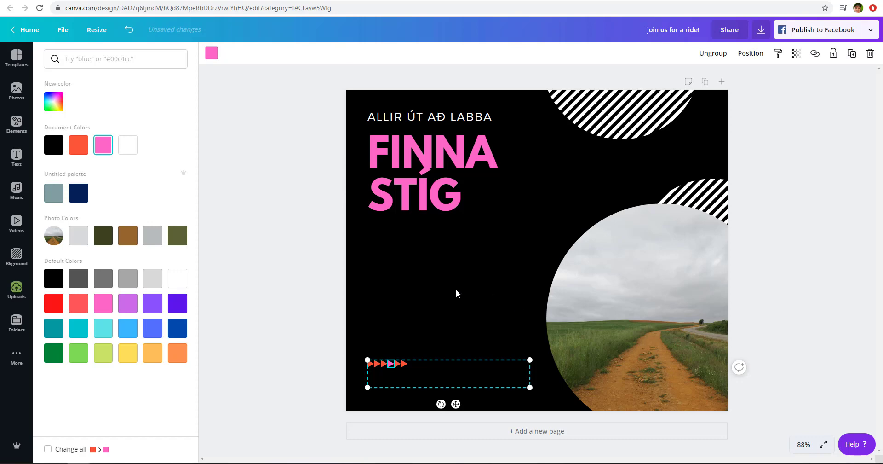
{"action": "left_click", "coordinate": [491, 395]}
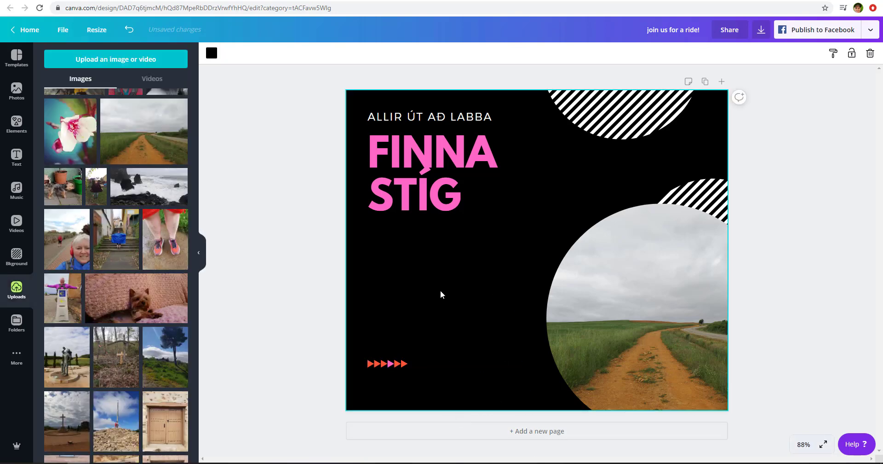
Step: Move the row of small arrows slightly upward on the page
{"action": "left_click", "coordinate": [404, 365]}
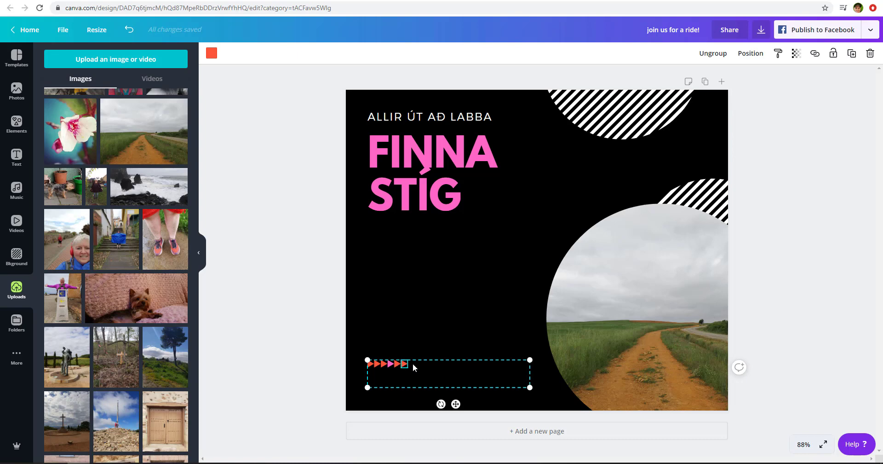
{"action": "left_click", "coordinate": [410, 401]}
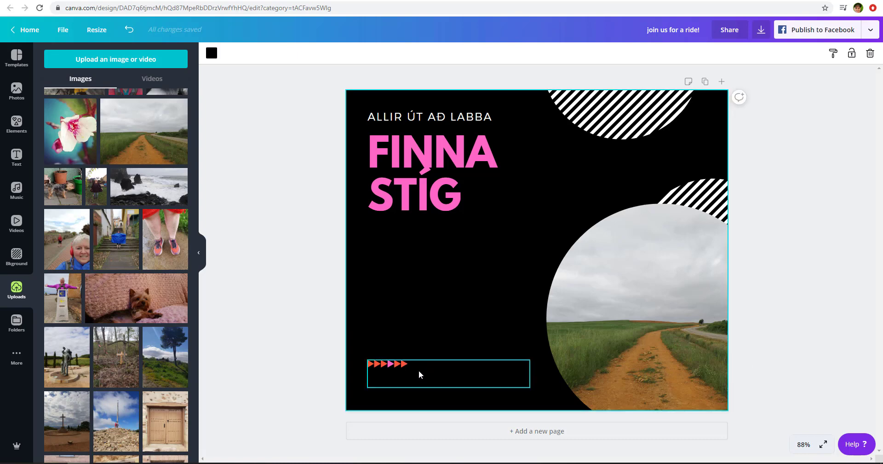
{"action": "mouse_move", "coordinate": [420, 365]}
{"action": "left_mouse_down"}
{"action": "mouse_move", "coordinate": [399, 362]}
{"action": "mouse_move", "coordinate": [432, 359]}
{"action": "mouse_move", "coordinate": [419, 357]}
{"action": "left_mouse_up"}
{"action": "left_click", "coordinate": [394, 398]}
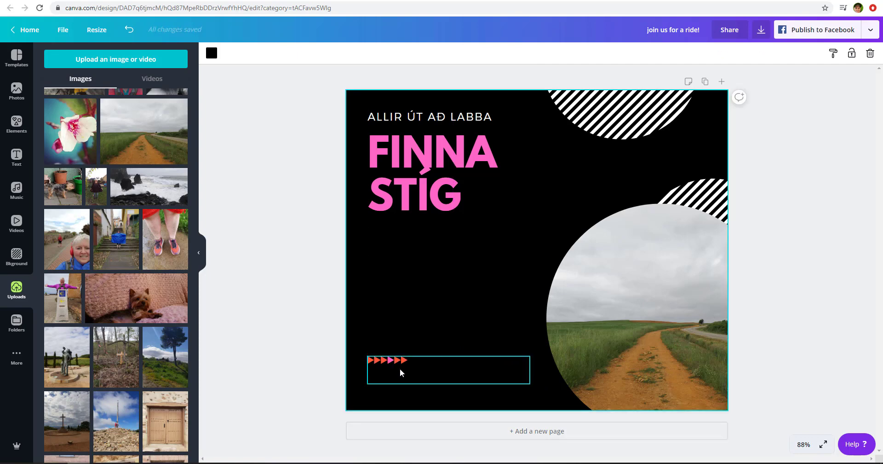
{"action": "left_click", "coordinate": [404, 361]}
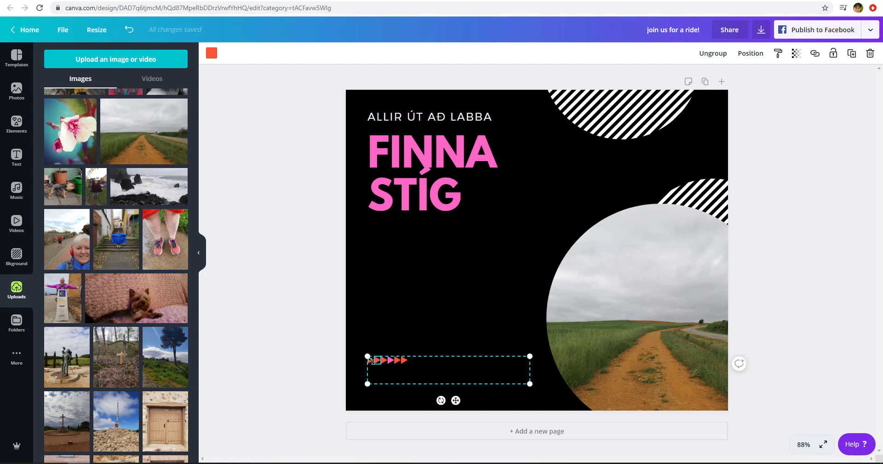
{"action": "left_click", "coordinate": [496, 249]}
Step: Try Archivo Black on the "FINNA STÍG" headline and set its font to Argent
{"action": "left_click", "coordinate": [445, 192]}
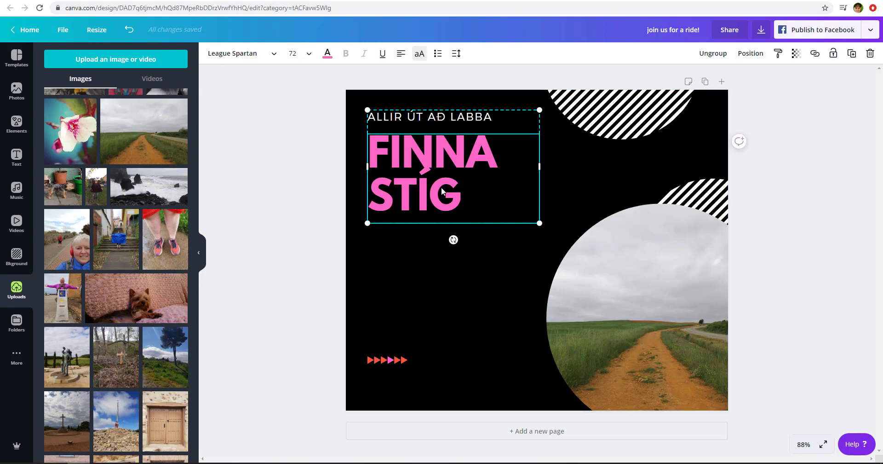
{"action": "left_click", "coordinate": [457, 196]}
{"action": "key", "text": "ctrl+a"}
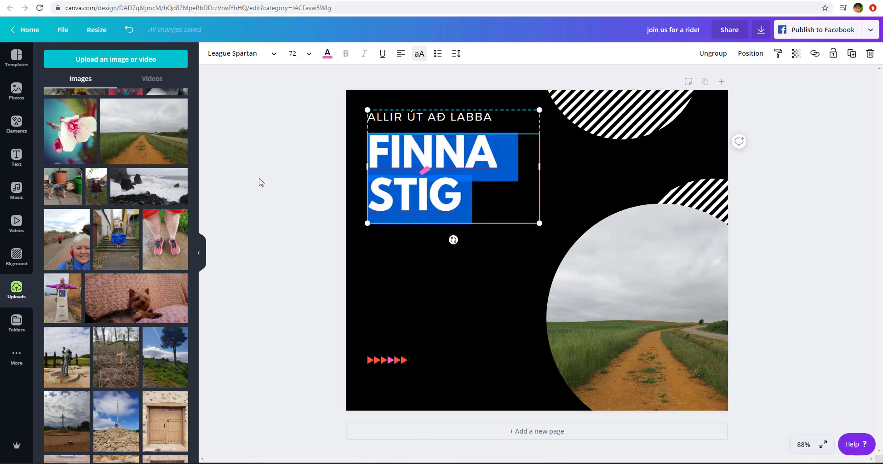
{"action": "left_click", "coordinate": [271, 55]}
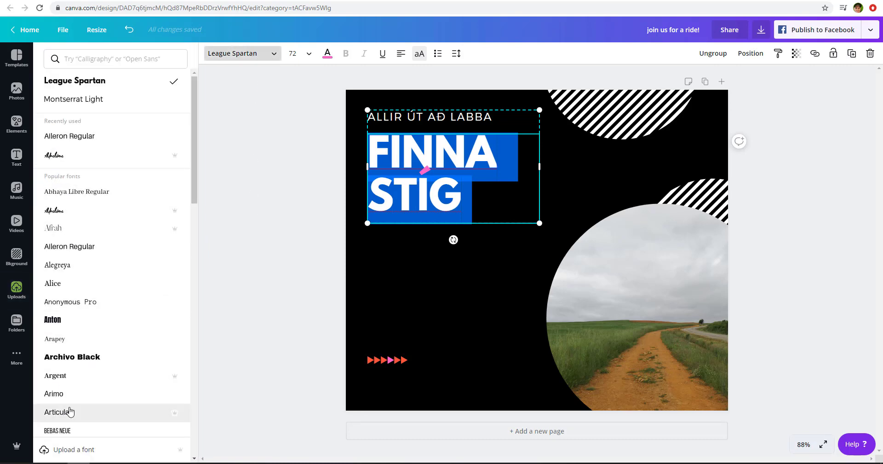
{"action": "left_click", "coordinate": [83, 356]}
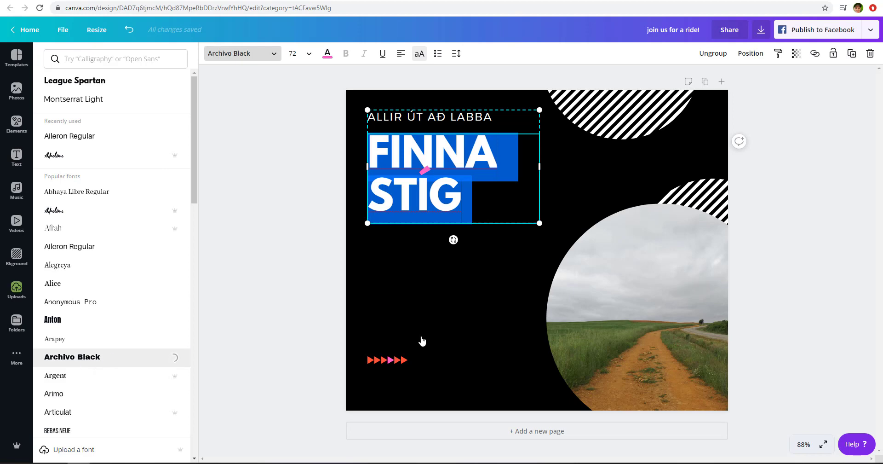
{"action": "left_click", "coordinate": [70, 376]}
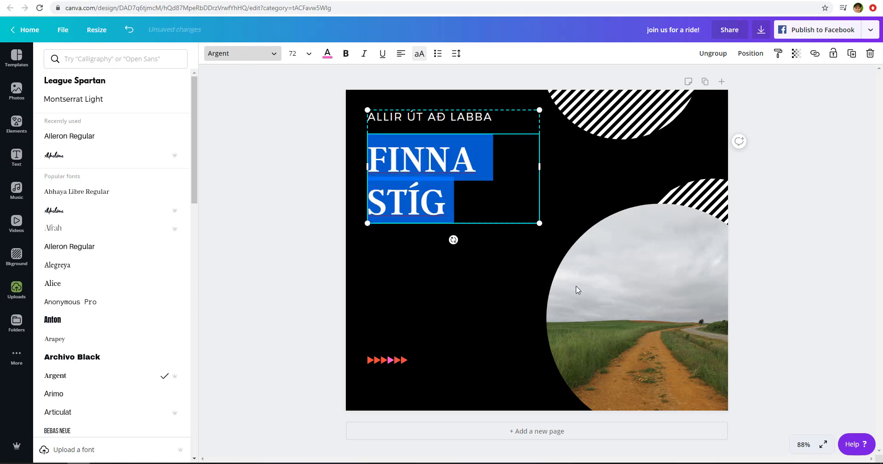
Step: Deselect the headline text and try the transparent background option in the PNG download settings
{"action": "left_click", "coordinate": [466, 290]}
{"action": "left_click", "coordinate": [563, 134]}
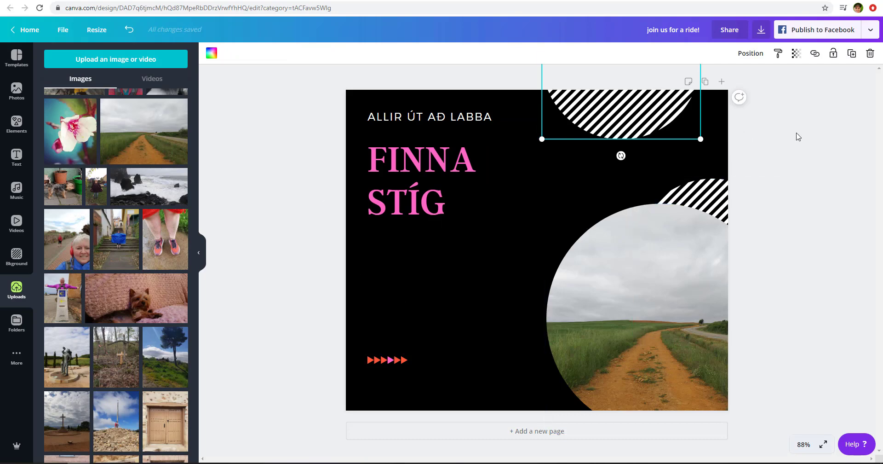
{"action": "left_click", "coordinate": [761, 31]}
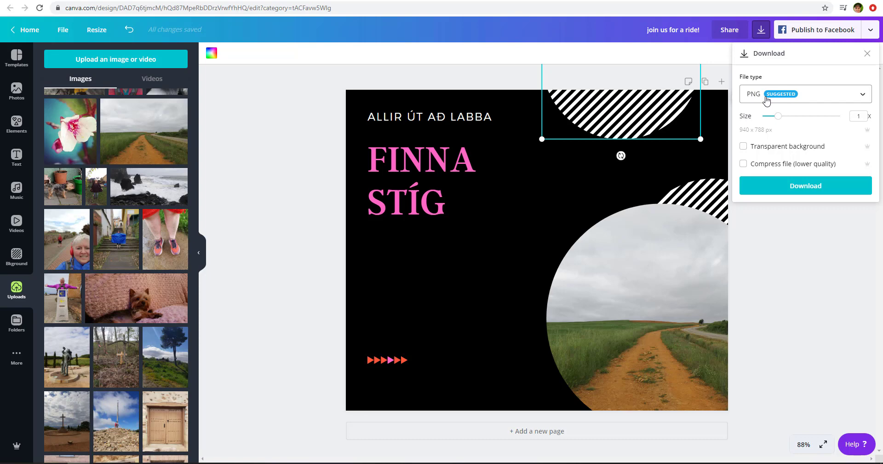
{"action": "left_click", "coordinate": [744, 148]}
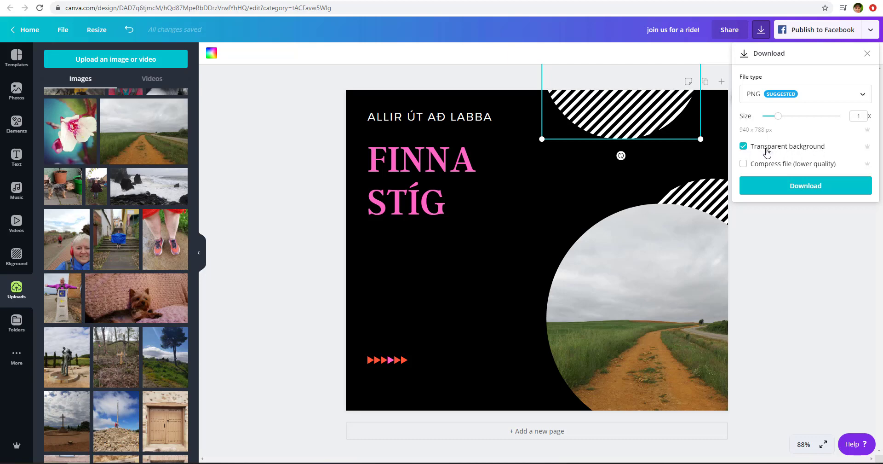
{"action": "left_click", "coordinate": [744, 146]}
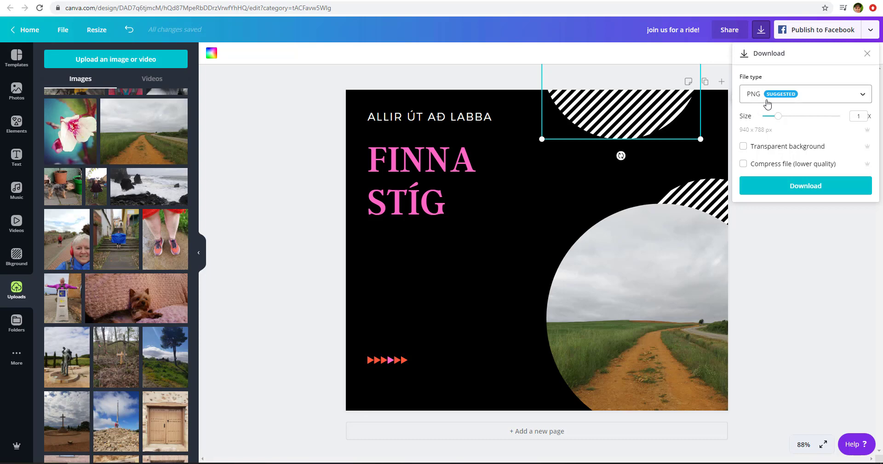
{"action": "left_click", "coordinate": [690, 162]}
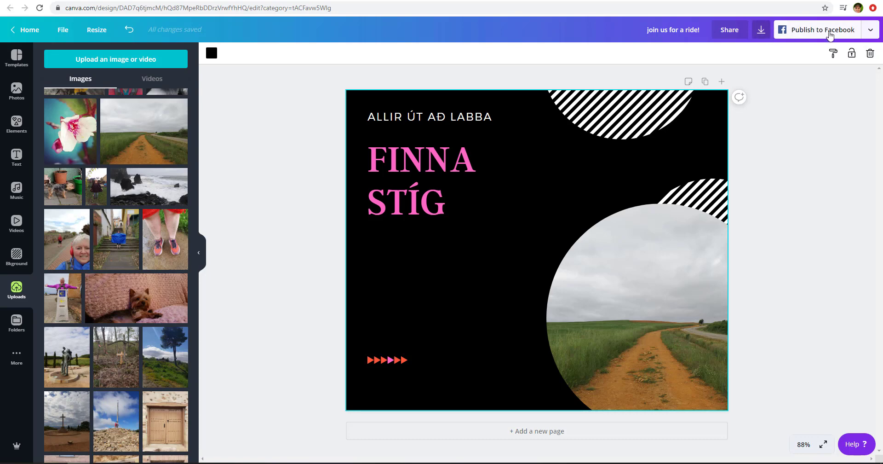
Step: Choose publishing to a Facebook group, search the groups for "tölvur", and select "Tölvur1 - Borgó - vor2020" as the destination
{"action": "left_click", "coordinate": [870, 30]}
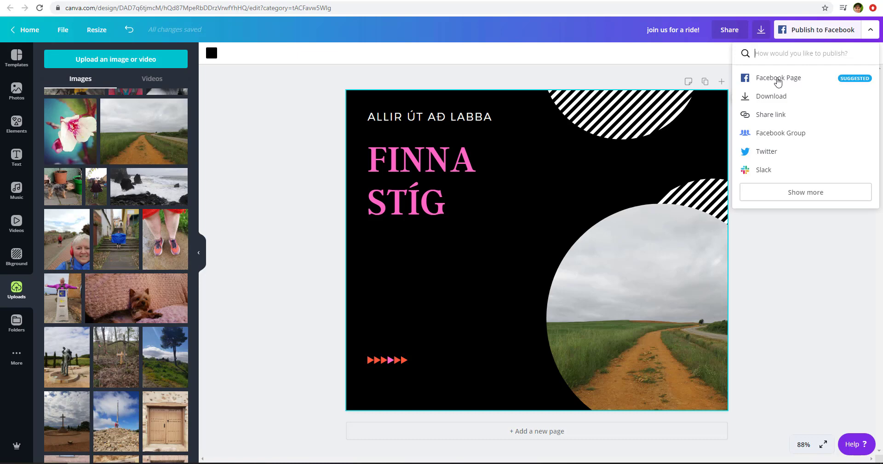
{"action": "left_click", "coordinate": [776, 139]}
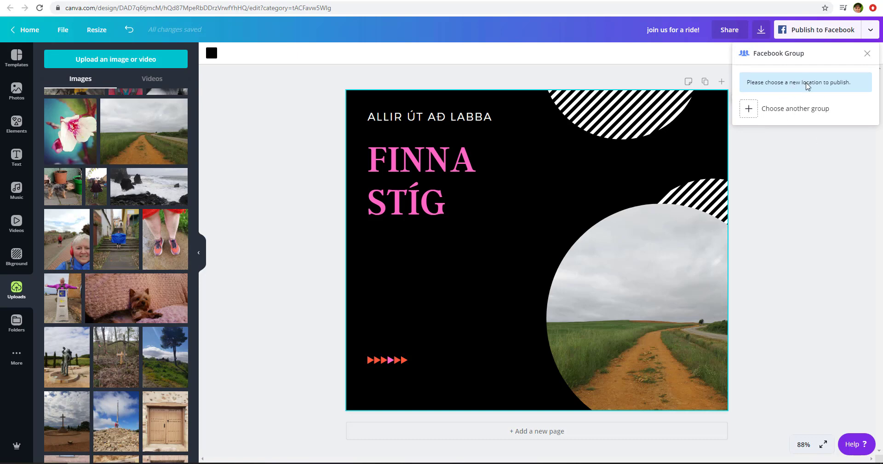
{"action": "left_click", "coordinate": [800, 113]}
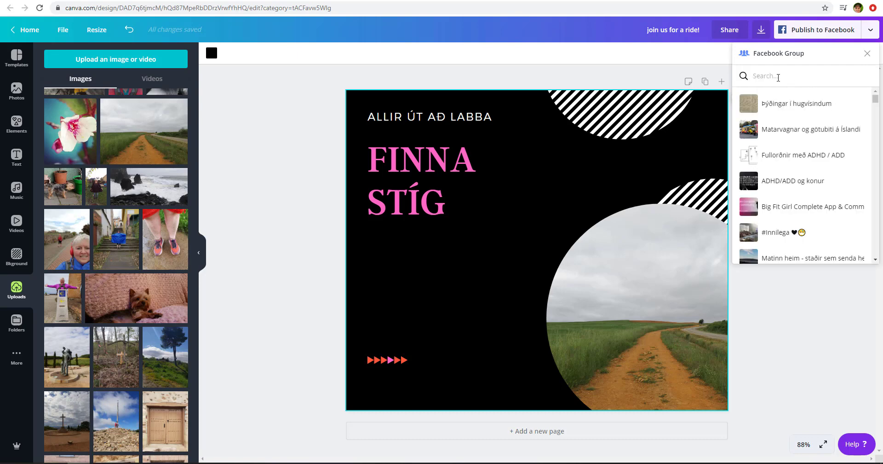
{"action": "type", "text": "tölvur"}
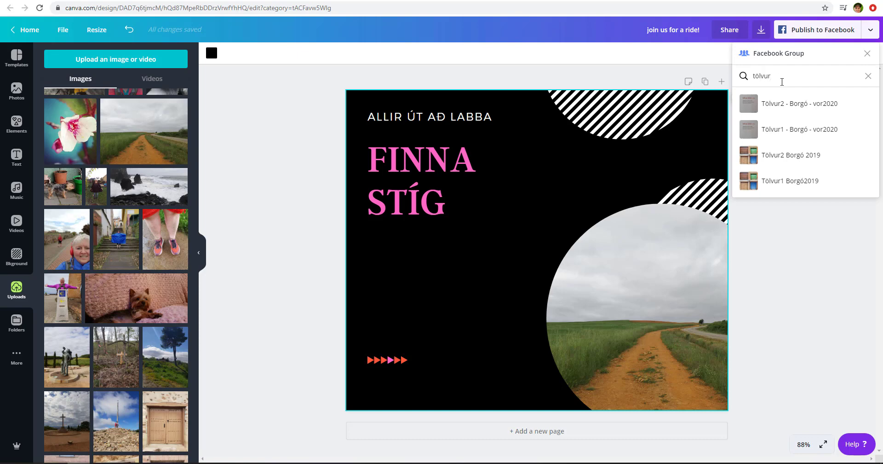
{"action": "left_click", "coordinate": [799, 131]}
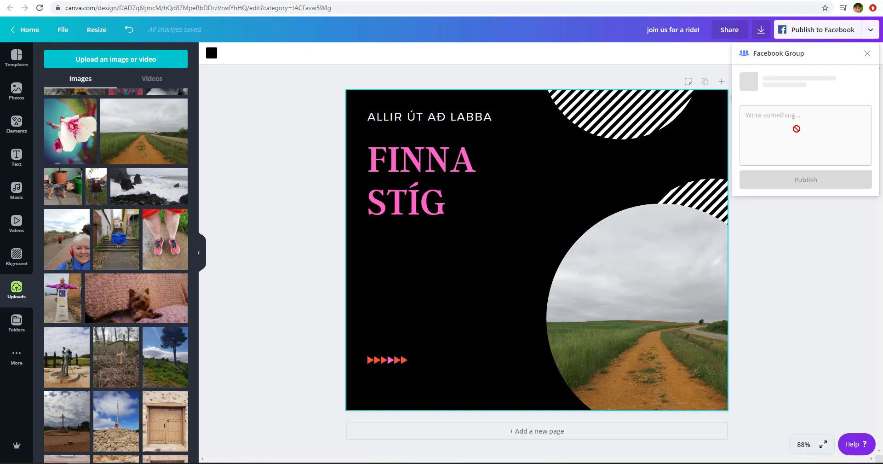